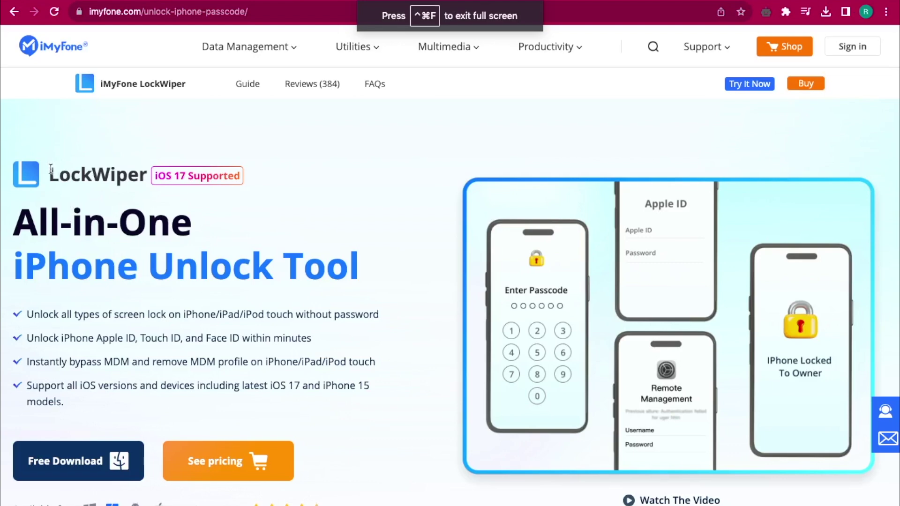
{"action": "left_click_drag", "start_coordinate": [50, 169], "coordinate": [148, 174]}
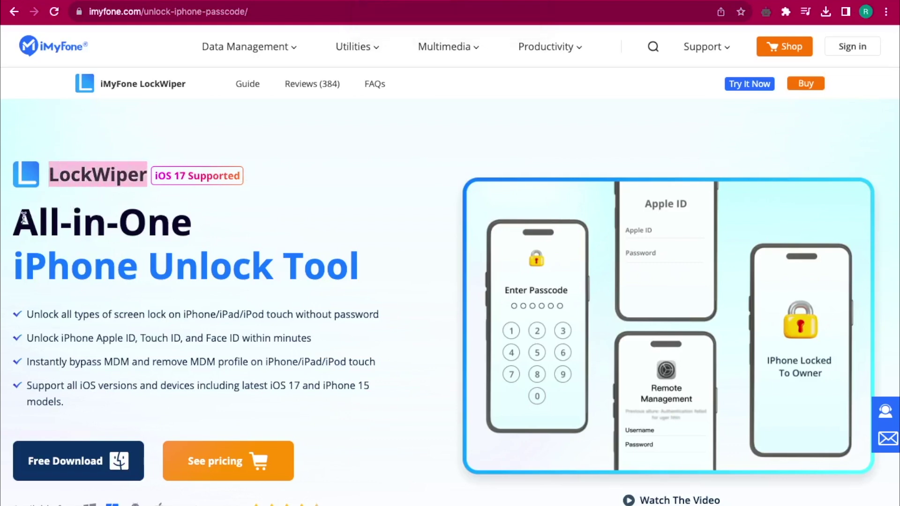
{"action": "mouse_move", "coordinate": [24, 217]}
{"action": "left_mouse_down"}
{"action": "mouse_move", "coordinate": [348, 237]}
{"action": "mouse_move", "coordinate": [362, 259]}
{"action": "left_mouse_up"}
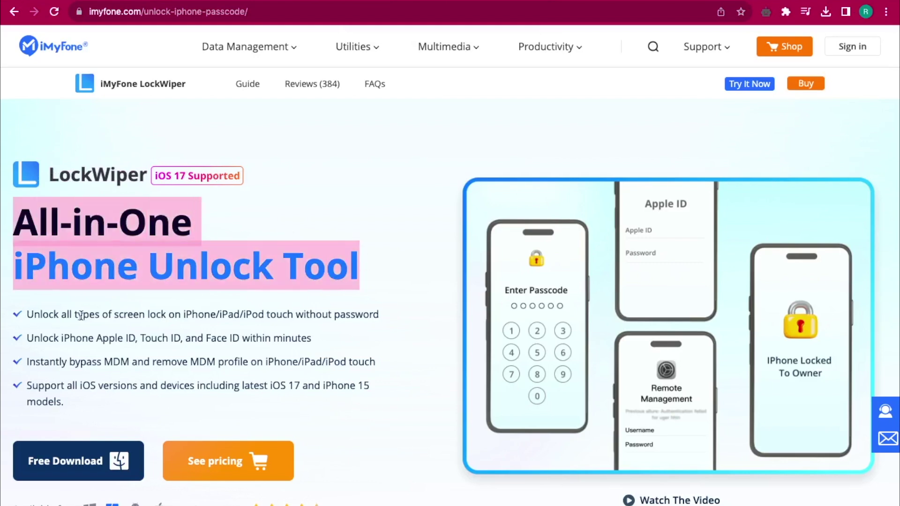
{"action": "left_click", "coordinate": [30, 314]}
{"action": "scroll", "coordinate": [30, 314], "scroll_direction": "down", "scroll_amount": 3}
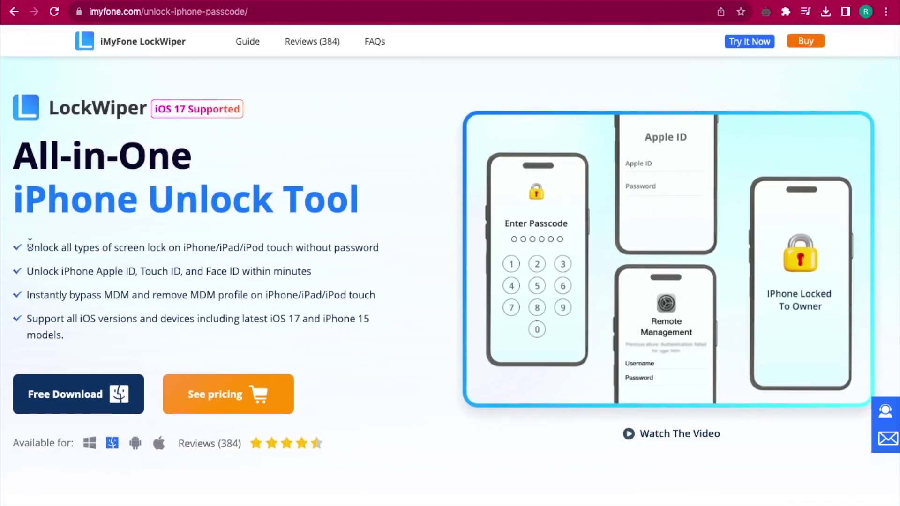
{"action": "left_click_drag", "start_coordinate": [28, 245], "coordinate": [392, 256]}
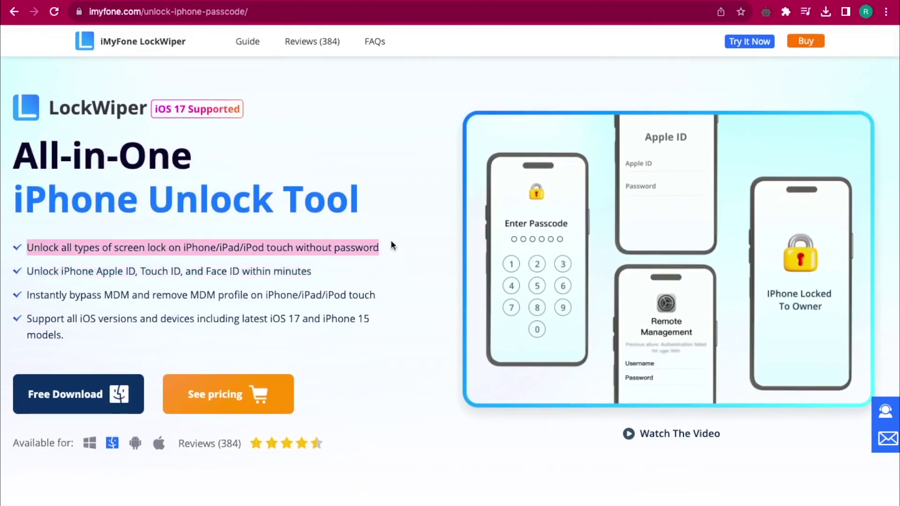
{"action": "left_click_drag", "start_coordinate": [26, 273], "coordinate": [298, 282]}
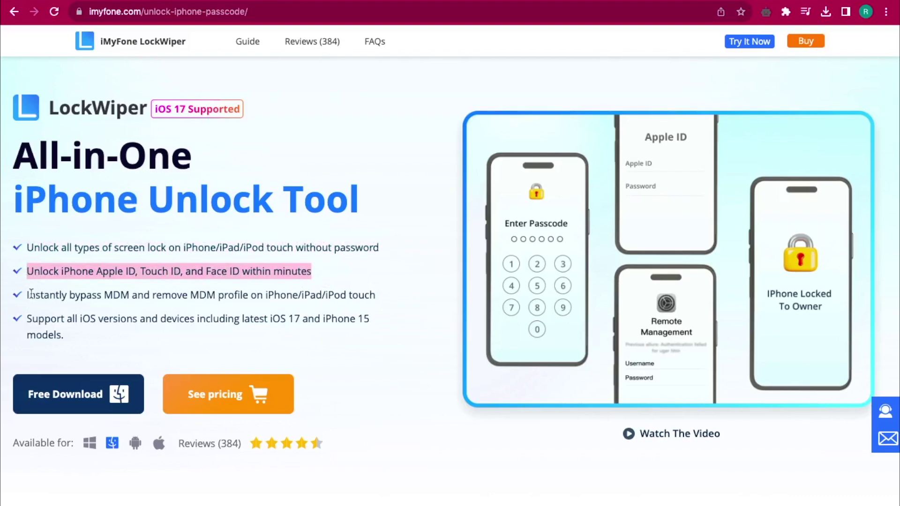
{"action": "left_click_drag", "start_coordinate": [28, 294], "coordinate": [402, 293]}
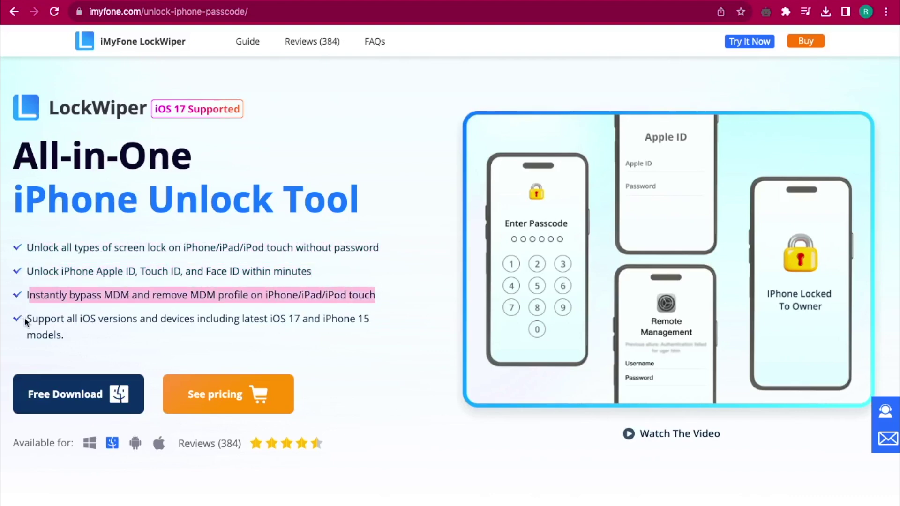
{"action": "left_click_drag", "start_coordinate": [26, 322], "coordinate": [88, 343]}
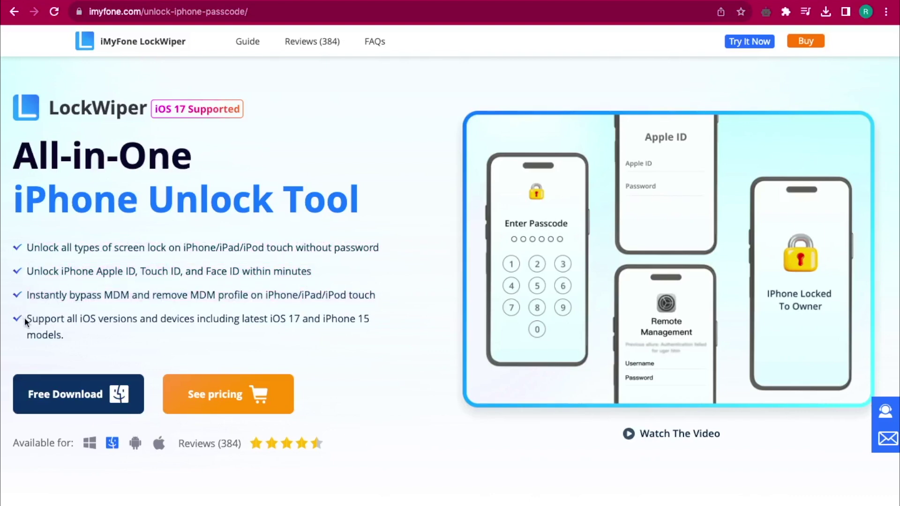
Step: Scroll past the feature cards, highlighting the 'What can LockWiper be used for' introduction
{"action": "left_click", "coordinate": [86, 327]}
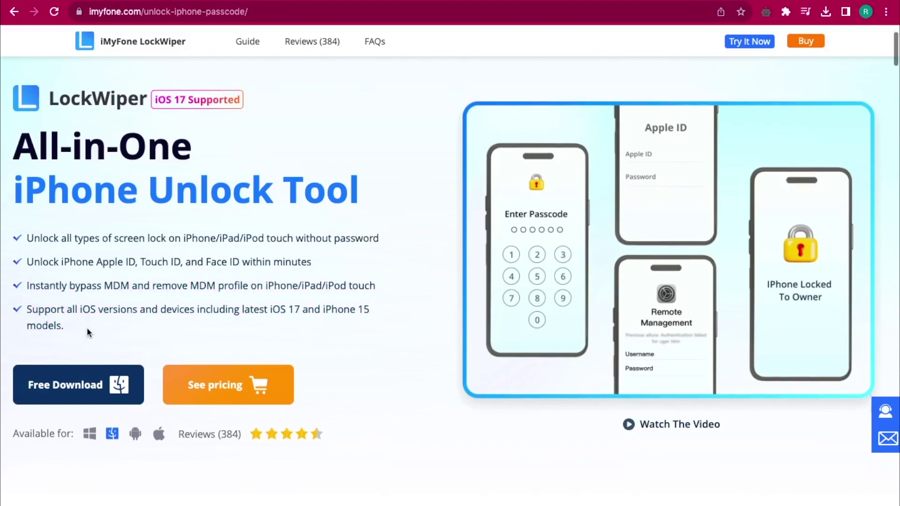
{"action": "scroll", "coordinate": [87, 328], "scroll_direction": "down", "scroll_amount": 3}
{"action": "scroll", "coordinate": [88, 333], "scroll_direction": "down", "scroll_amount": 3}
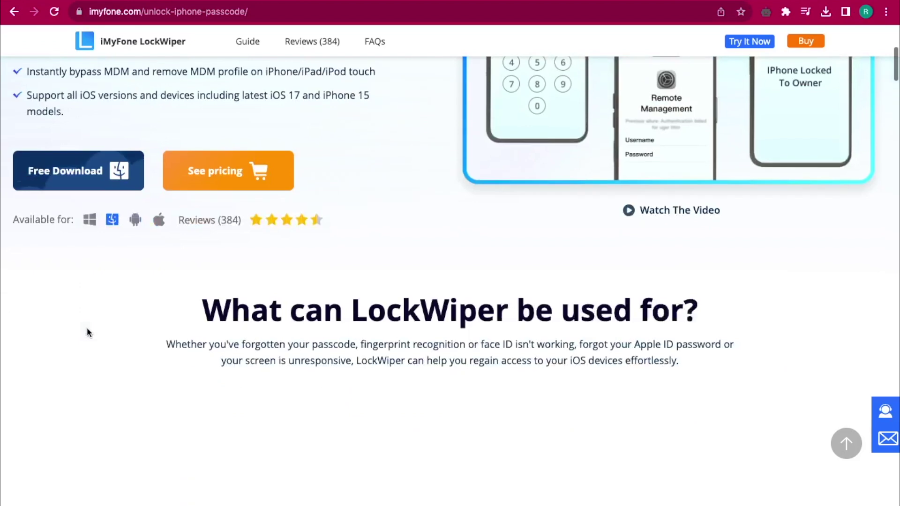
{"action": "scroll", "coordinate": [89, 333], "scroll_direction": "down", "scroll_amount": 2}
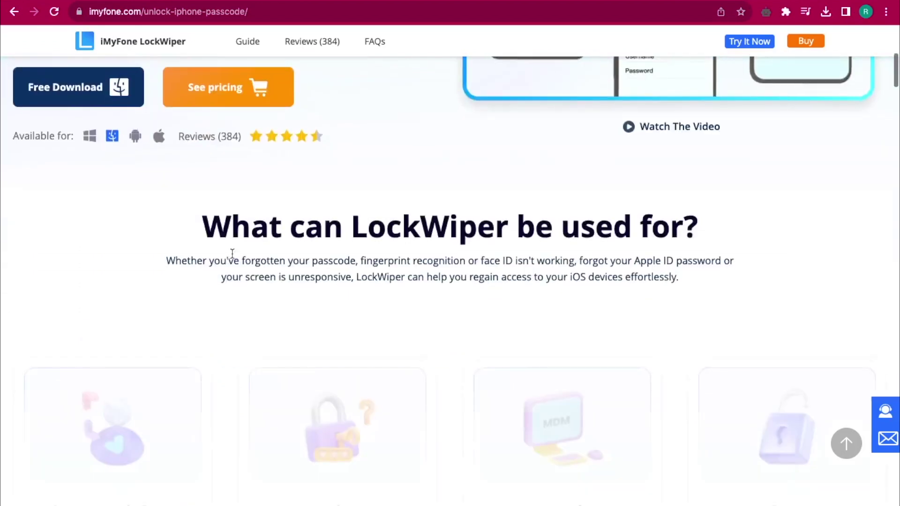
{"action": "left_click_drag", "start_coordinate": [205, 227], "coordinate": [702, 275]}
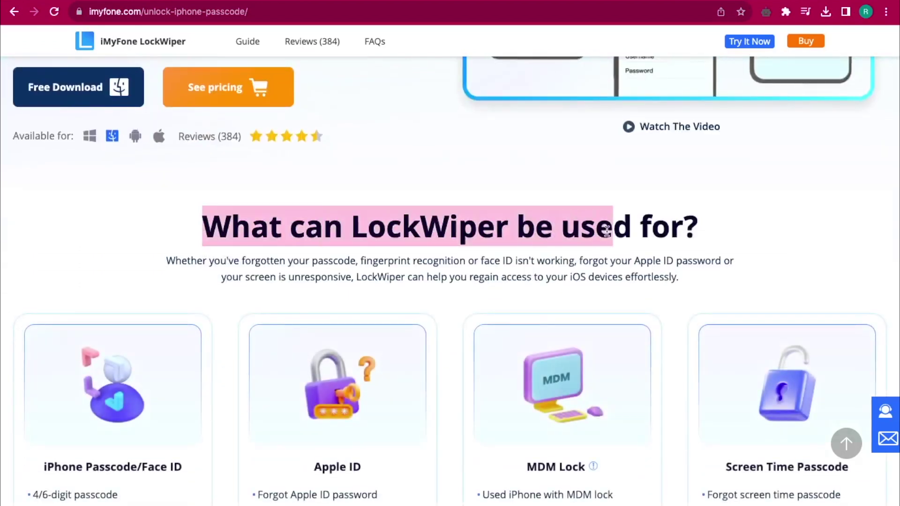
{"action": "scroll", "coordinate": [700, 276], "scroll_direction": "down", "scroll_amount": 3}
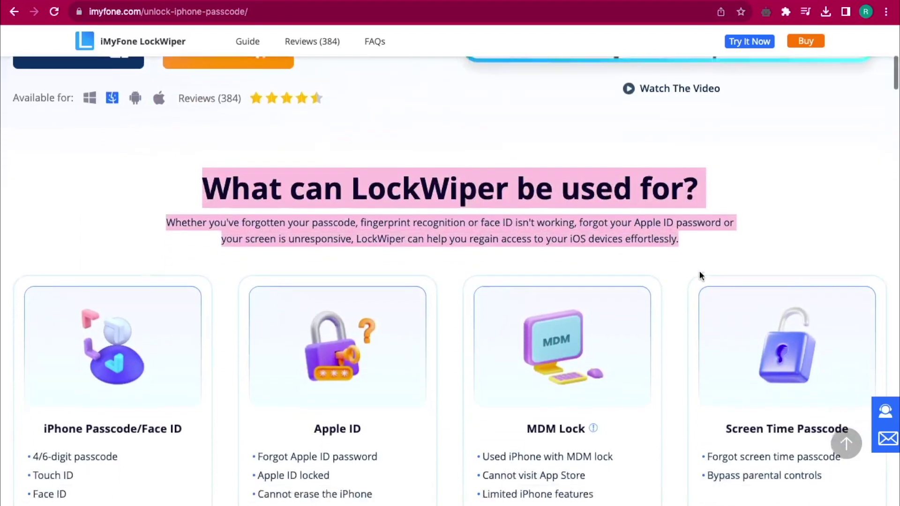
Step: Reach 'Bypass Lock Screen in Any Scenario', highlighting it and the Forgot Passcode on iPhone scenario
{"action": "left_click", "coordinate": [694, 146]}
{"action": "scroll", "coordinate": [694, 145], "scroll_direction": "down", "scroll_amount": 2}
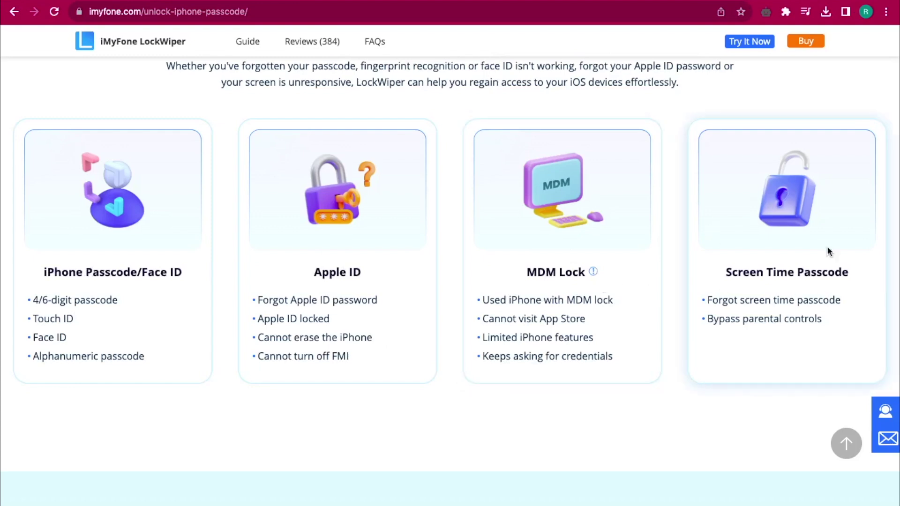
{"action": "scroll", "coordinate": [813, 291], "scroll_direction": "down", "scroll_amount": 3}
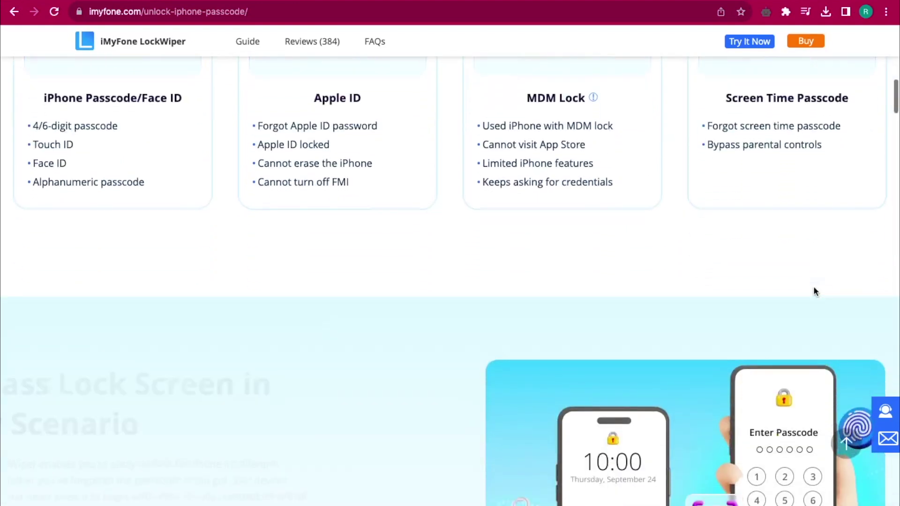
{"action": "scroll", "coordinate": [814, 291], "scroll_direction": "down", "scroll_amount": 5}
{"action": "scroll", "coordinate": [813, 290], "scroll_direction": "down", "scroll_amount": 1}
{"action": "scroll", "coordinate": [814, 291], "scroll_direction": "up", "scroll_amount": 1}
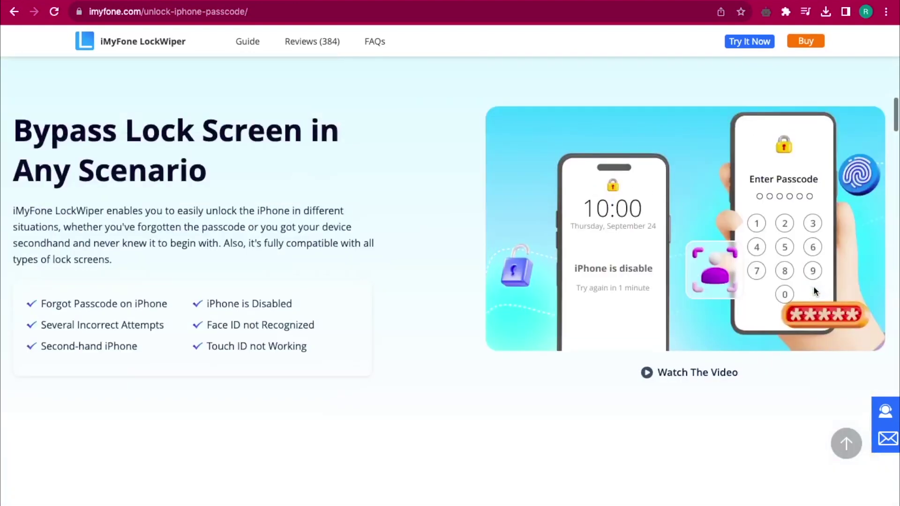
{"action": "left_click_drag", "start_coordinate": [28, 145], "coordinate": [176, 203]}
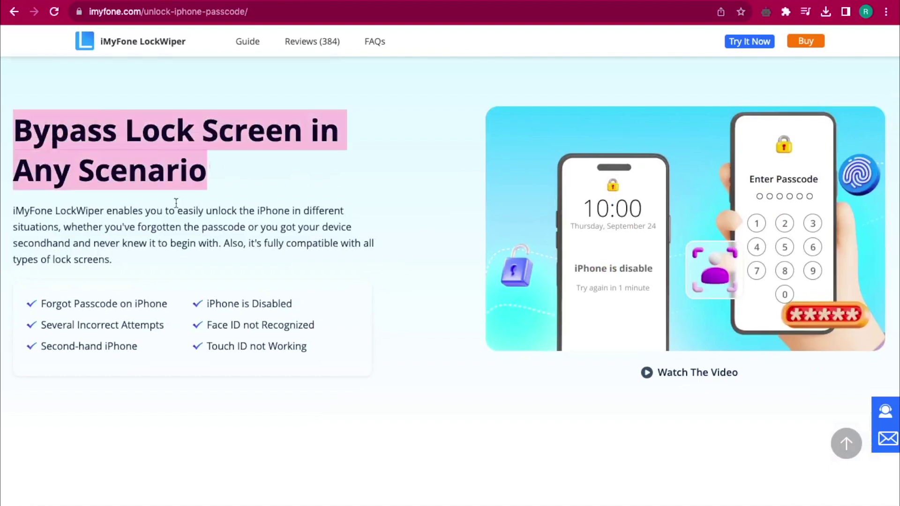
{"action": "left_click_drag", "start_coordinate": [42, 308], "coordinate": [163, 308]}
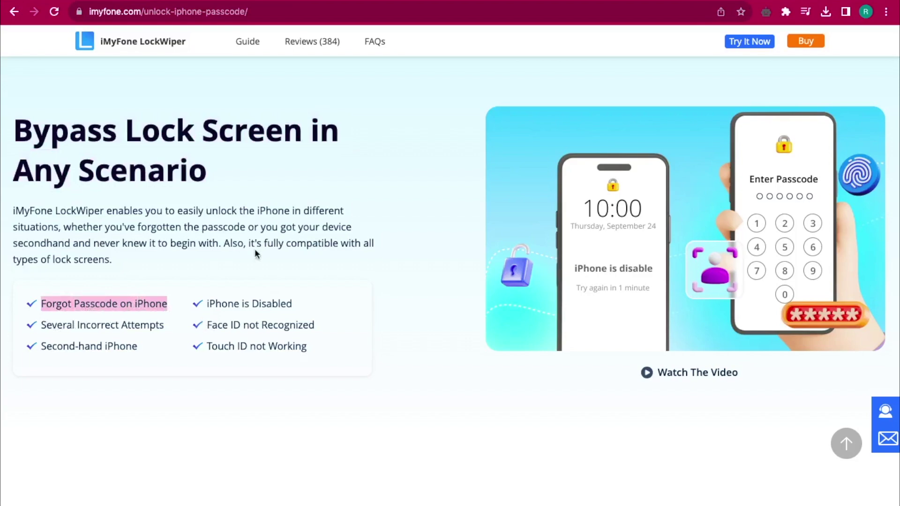
Step: Preview the Windows and Android Free Download versions, then return to the Mac version
{"action": "scroll", "coordinate": [256, 250], "scroll_direction": "up", "scroll_amount": 5}
{"action": "scroll", "coordinate": [251, 287], "scroll_direction": "up", "scroll_amount": 5}
{"action": "scroll", "coordinate": [252, 287], "scroll_direction": "down", "scroll_amount": 1}
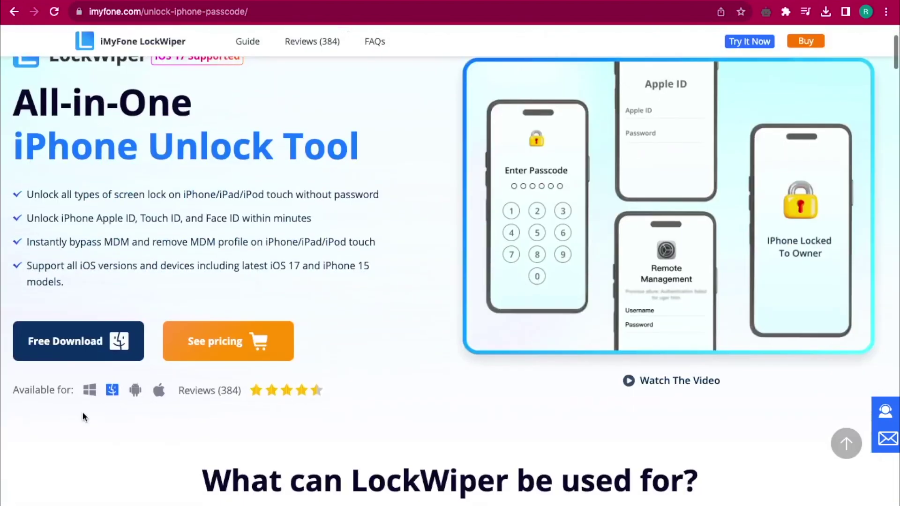
{"action": "left_click", "coordinate": [90, 396]}
{"action": "left_click", "coordinate": [135, 392]}
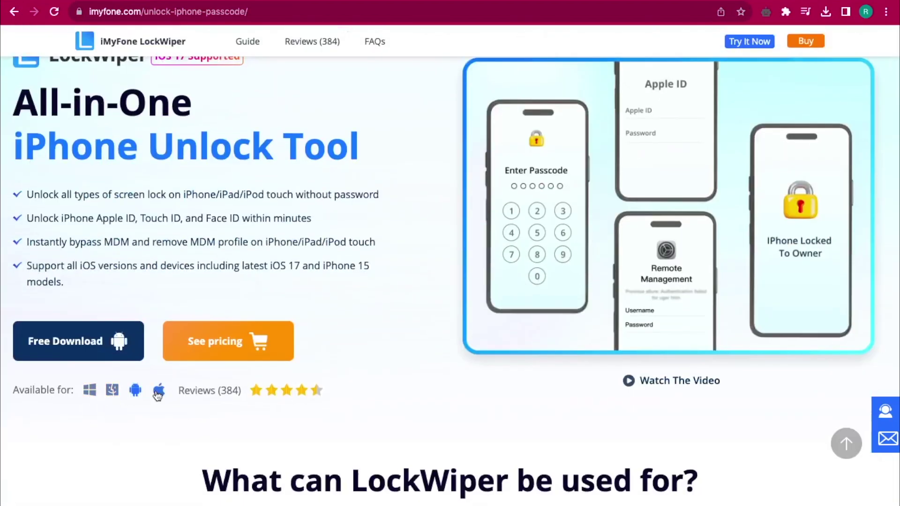
{"action": "left_click", "coordinate": [112, 392]}
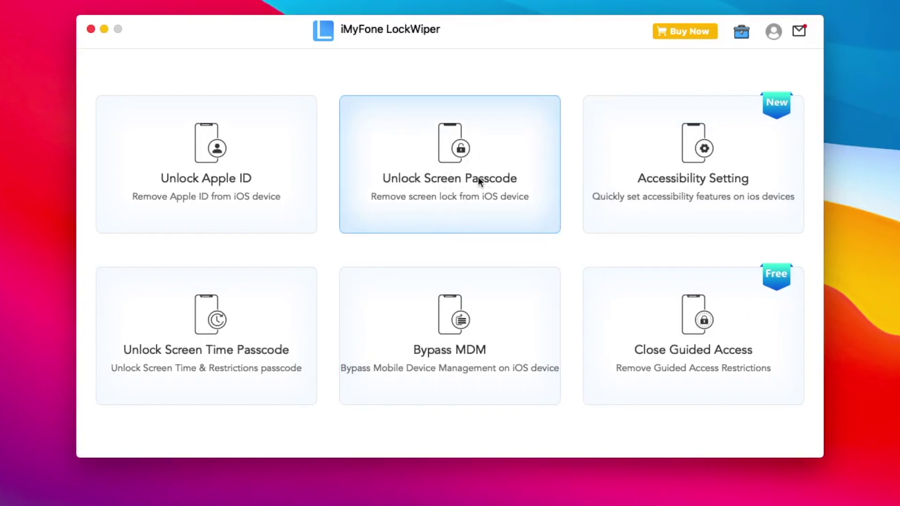
Step: Start Unlock Screen Passcode, confirm the connected iPhone, and keep iPhone as the device type
{"action": "left_click", "coordinate": [445, 161]}
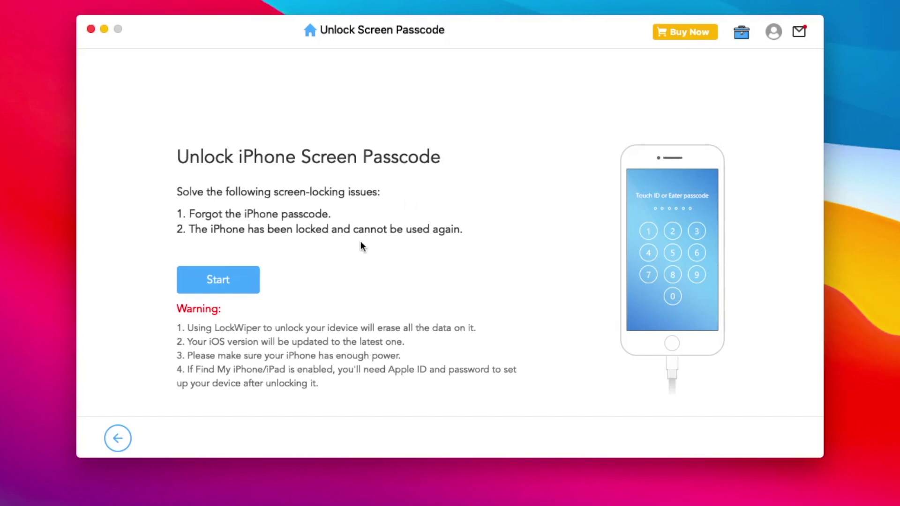
{"action": "left_click", "coordinate": [232, 289]}
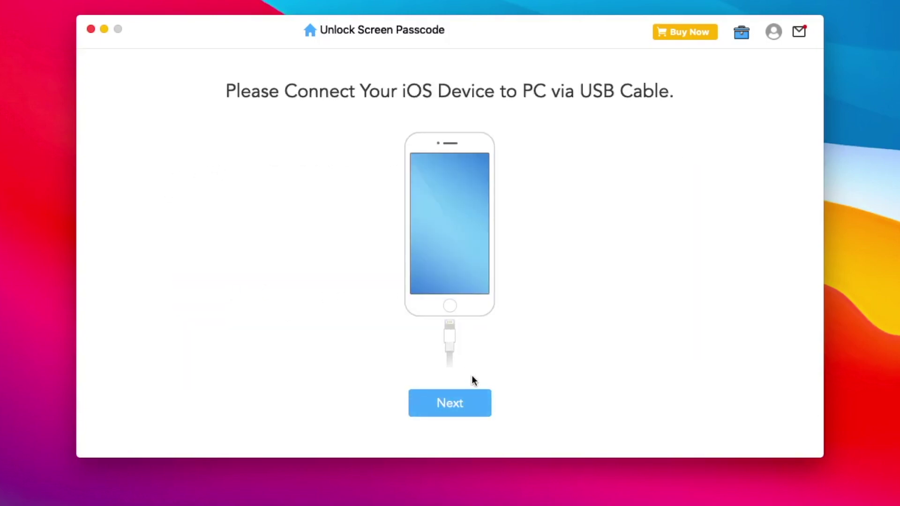
{"action": "left_click", "coordinate": [462, 393]}
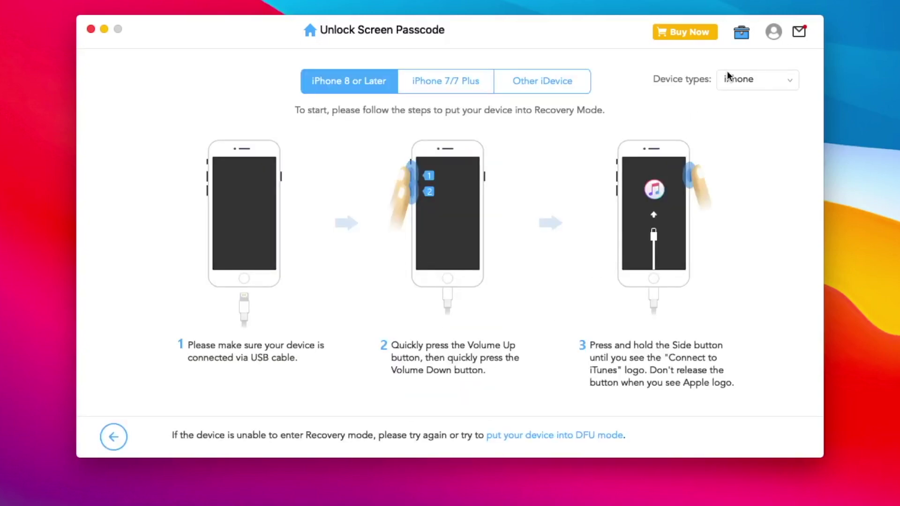
{"action": "left_click", "coordinate": [731, 77]}
{"action": "left_click", "coordinate": [687, 95]}
Step: Keep firmware version 17.2.1 and download the firmware package
{"action": "left_click", "coordinate": [310, 232]}
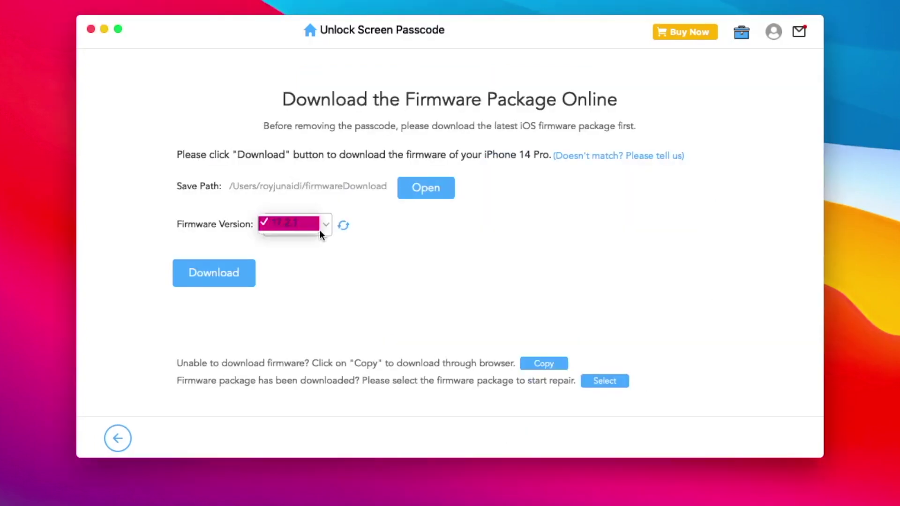
{"action": "left_click", "coordinate": [319, 230]}
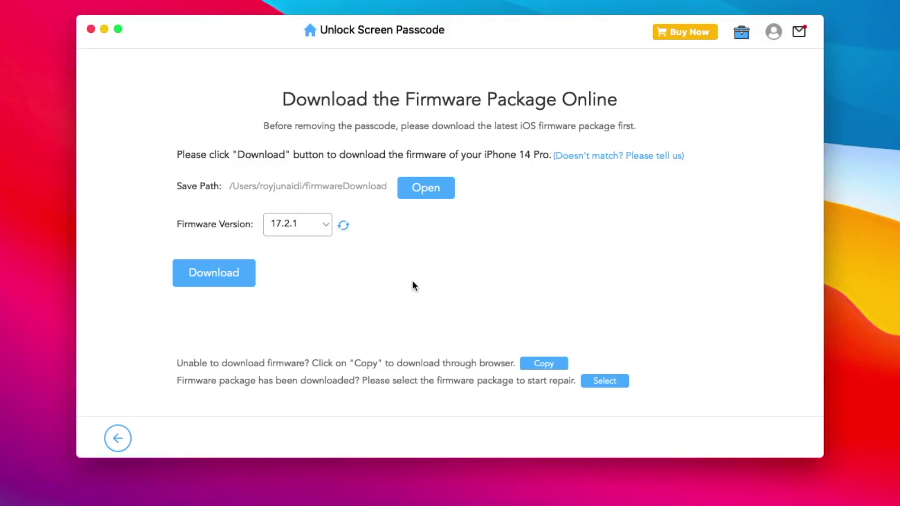
{"action": "left_click", "coordinate": [220, 277]}
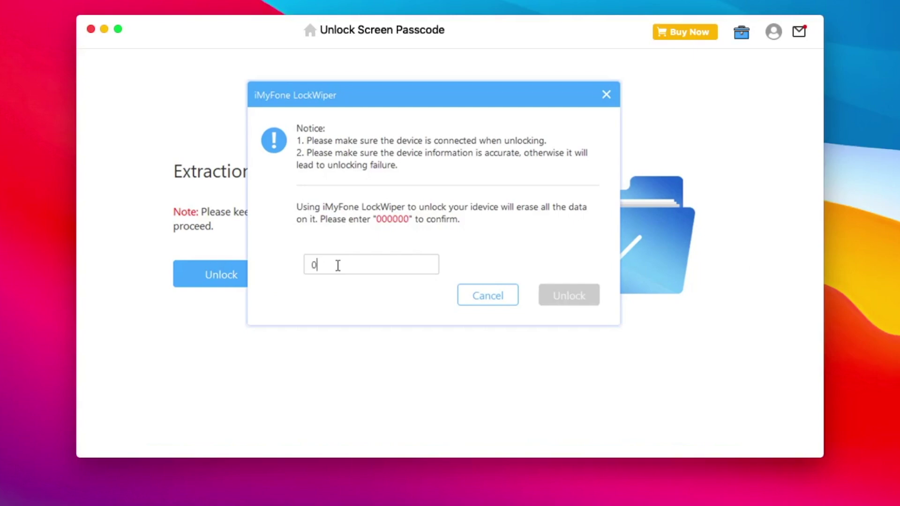
Step: Enter the 000000 confirmation code and start removing the iPhone screen lock
{"action": "type", "text": "00000"}
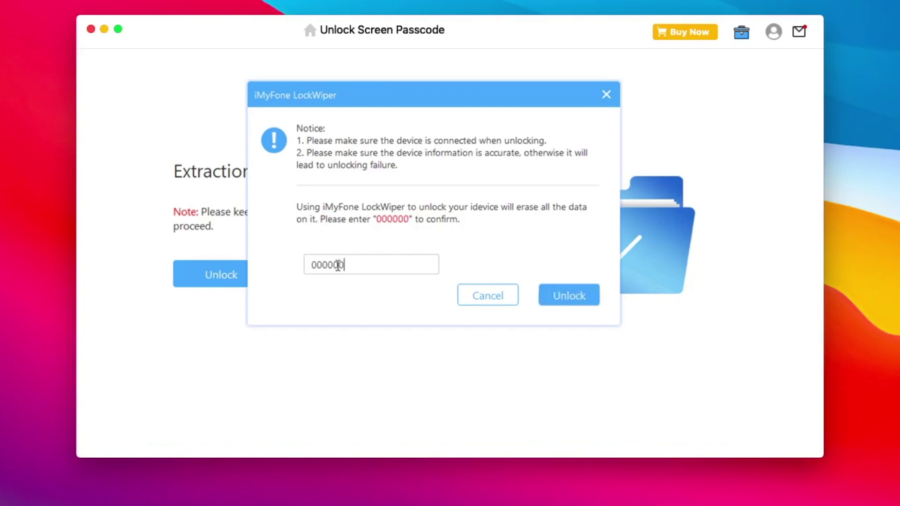
{"action": "left_click", "coordinate": [589, 305]}
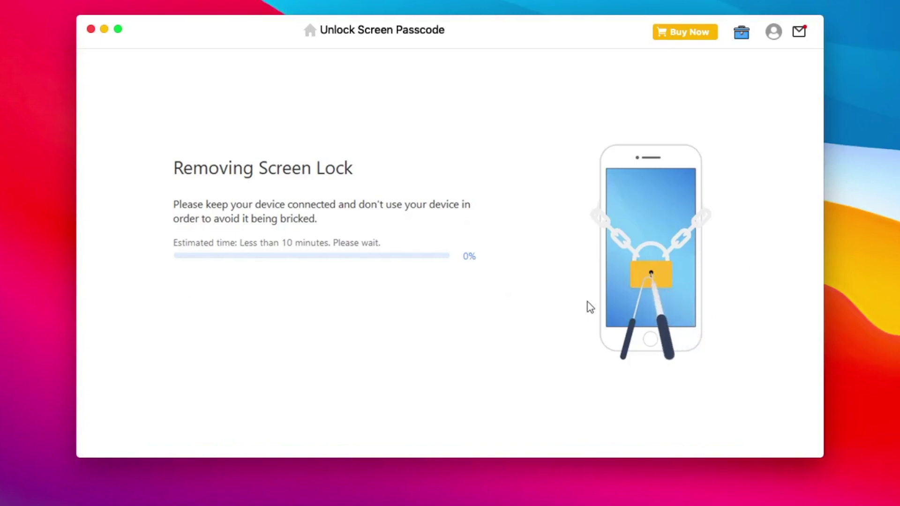